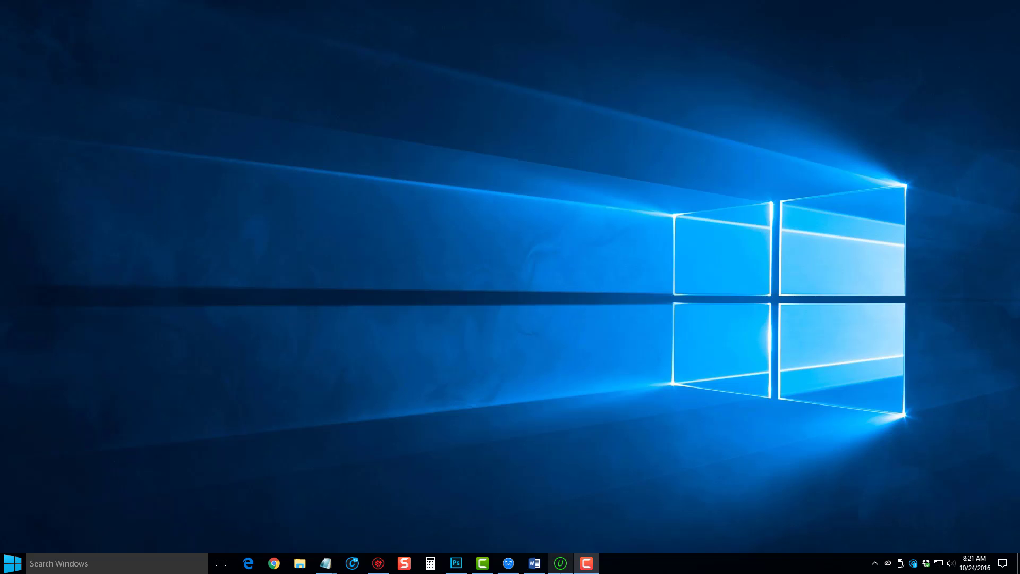
Open IObit Uninstaller, view the four Windows updates, then the 36 browser plug-ins.
left_click(561, 564)
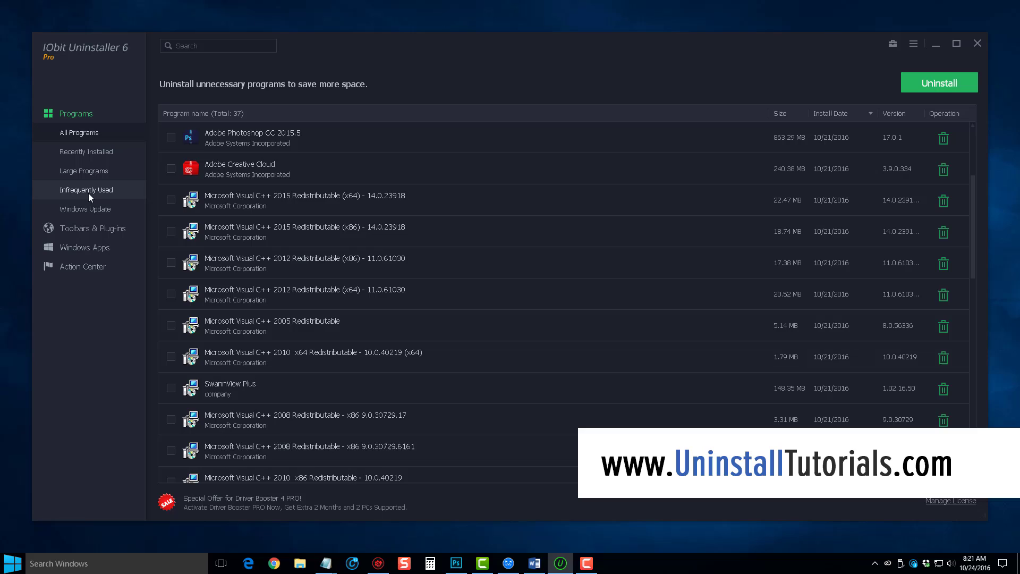
left_click(84, 207)
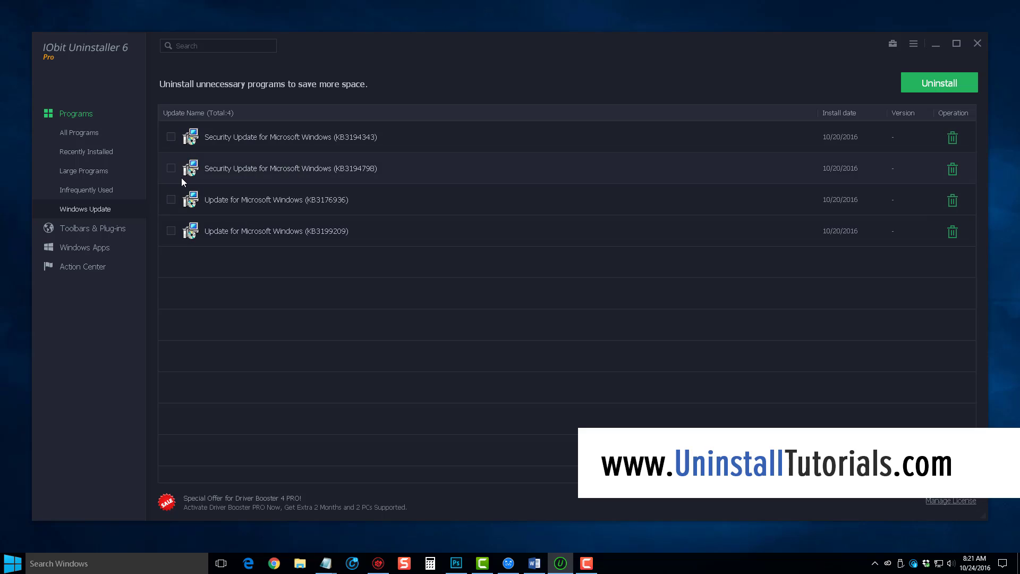
left_click(93, 229)
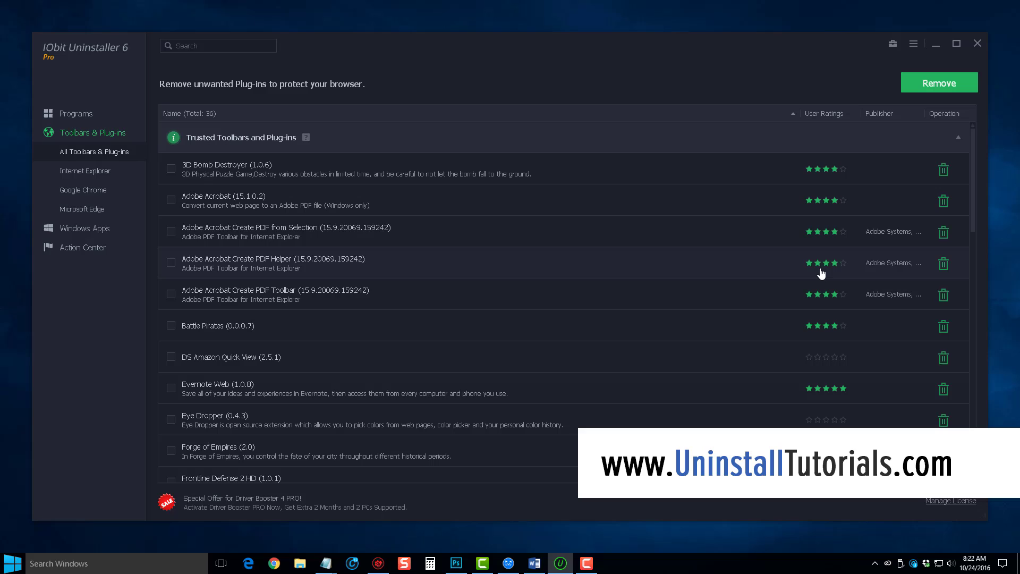
Check Internet Explorer, Chrome and Edge plug-ins, then list the 18 Windows Apps.
left_click(96, 170)
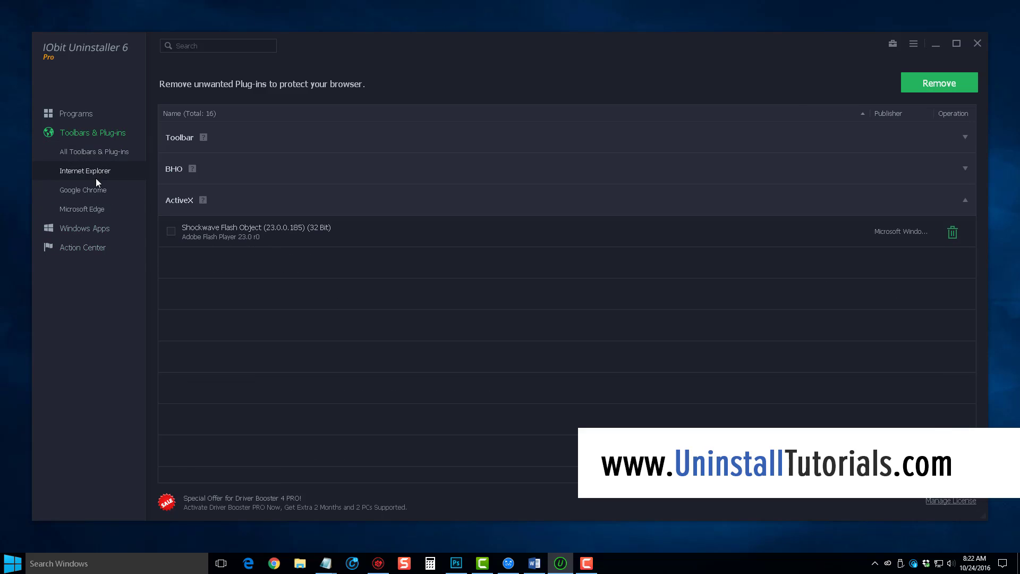
left_click(94, 188)
left_click(93, 209)
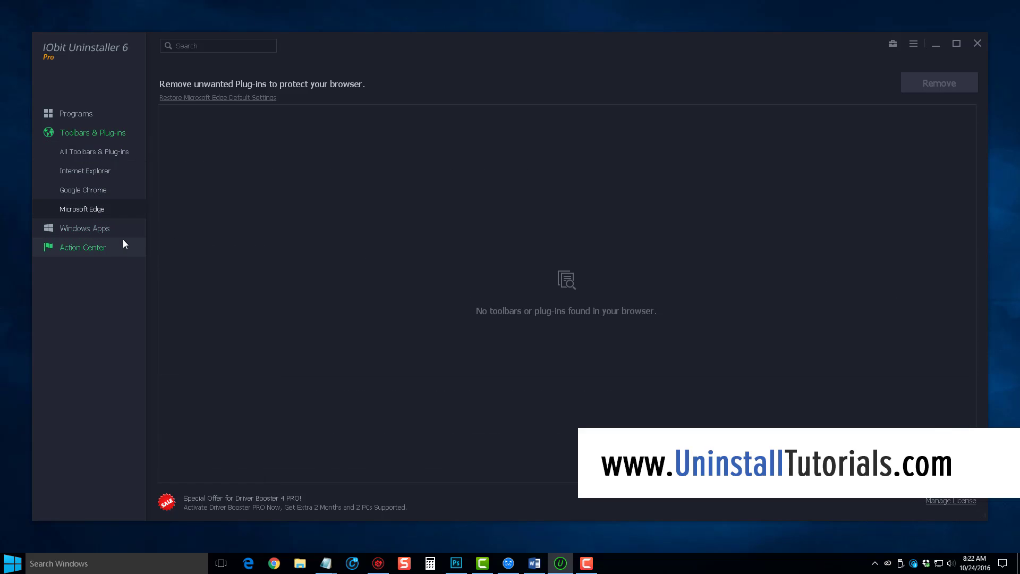
left_click(92, 150)
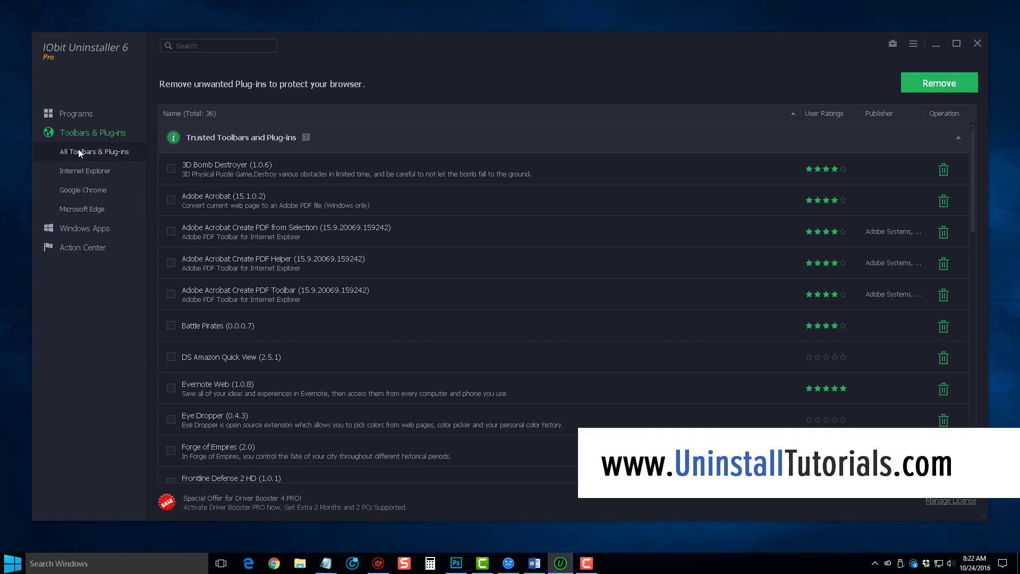
left_click(76, 228)
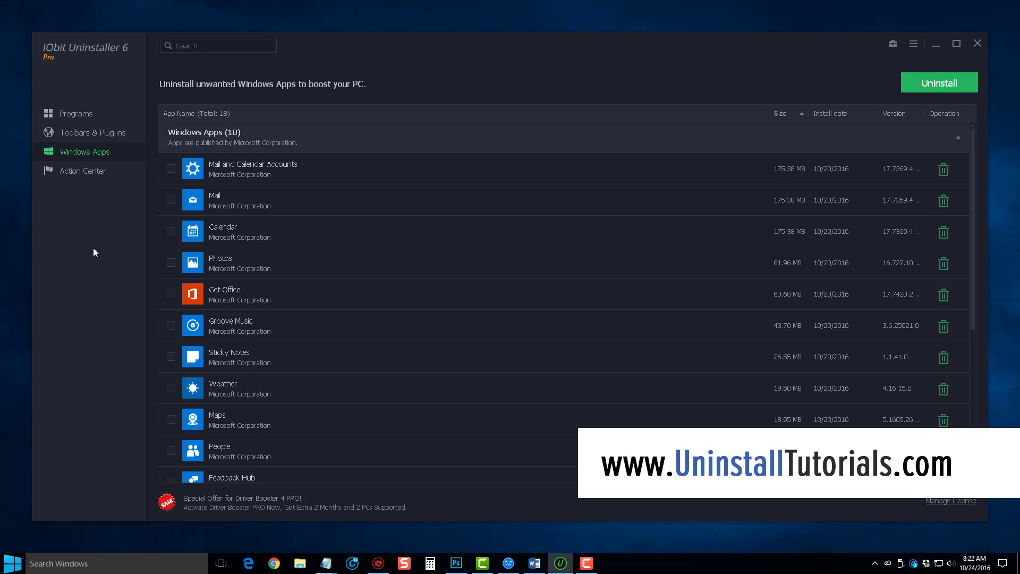
Review the five disabled Adobe and Java items in Startup Manager, then close it.
left_click(891, 46)
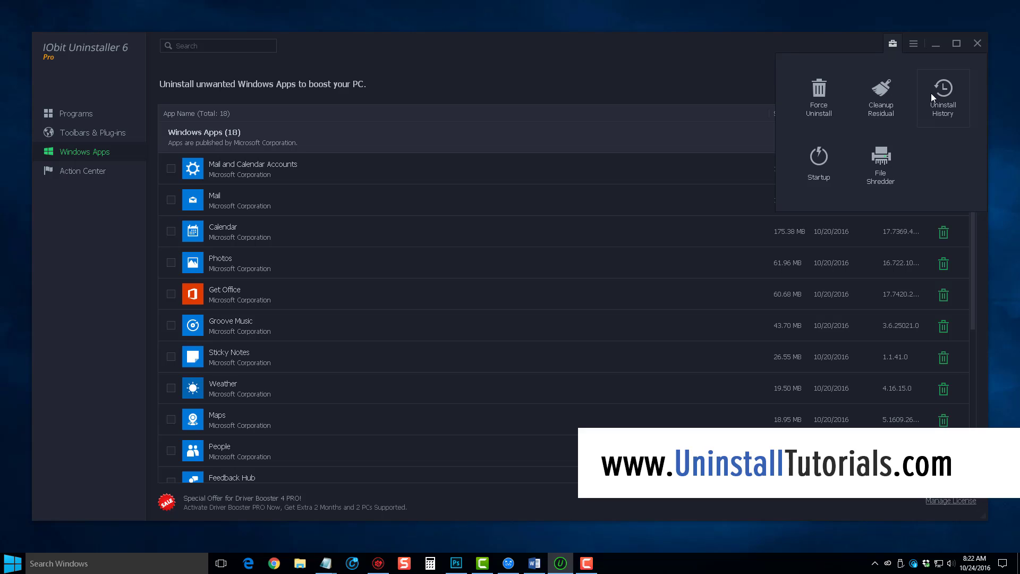
left_click(808, 163)
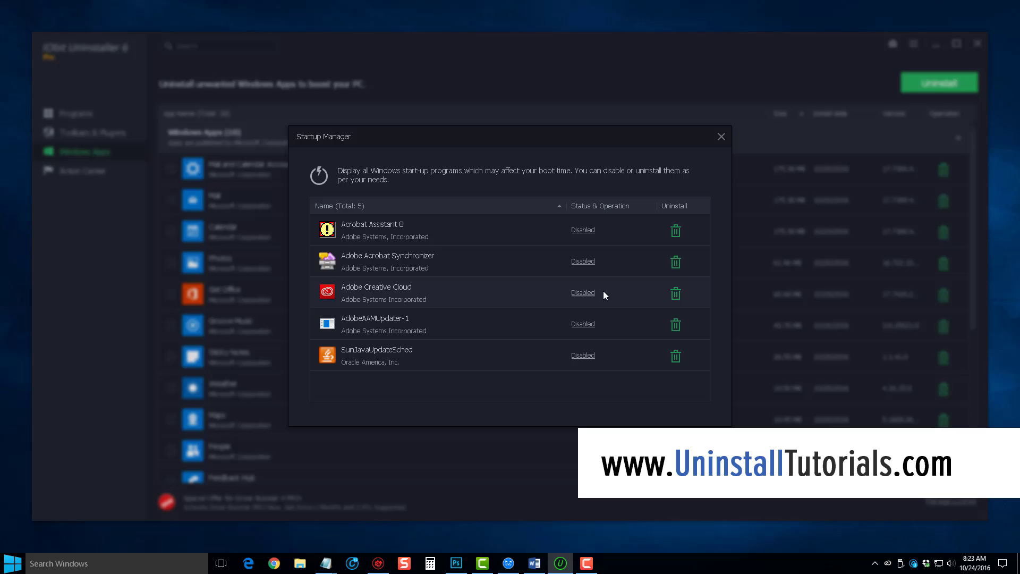
left_click(719, 137)
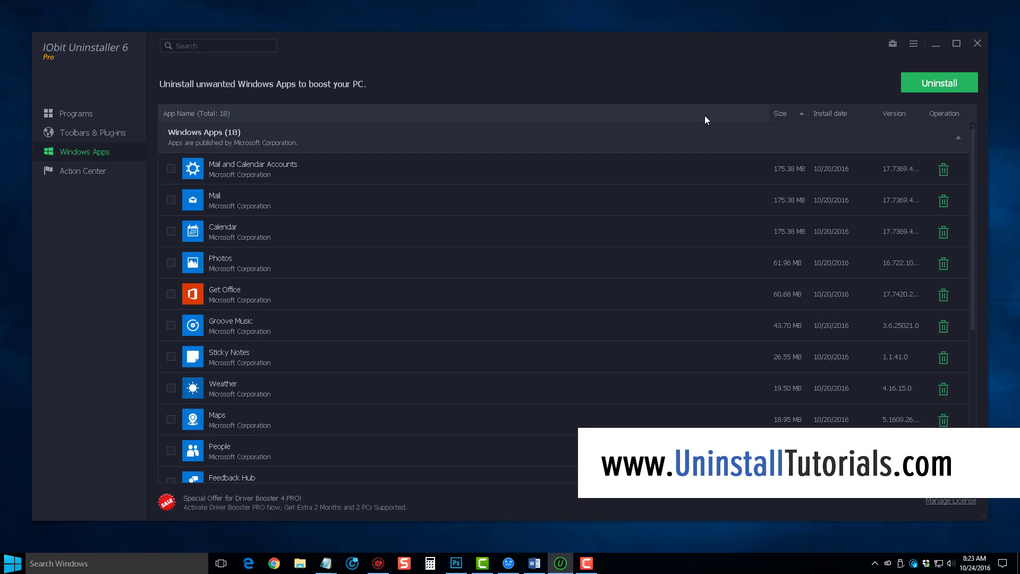
Open File Shredder from the Tools menu and close it without shredding anything.
left_click(892, 44)
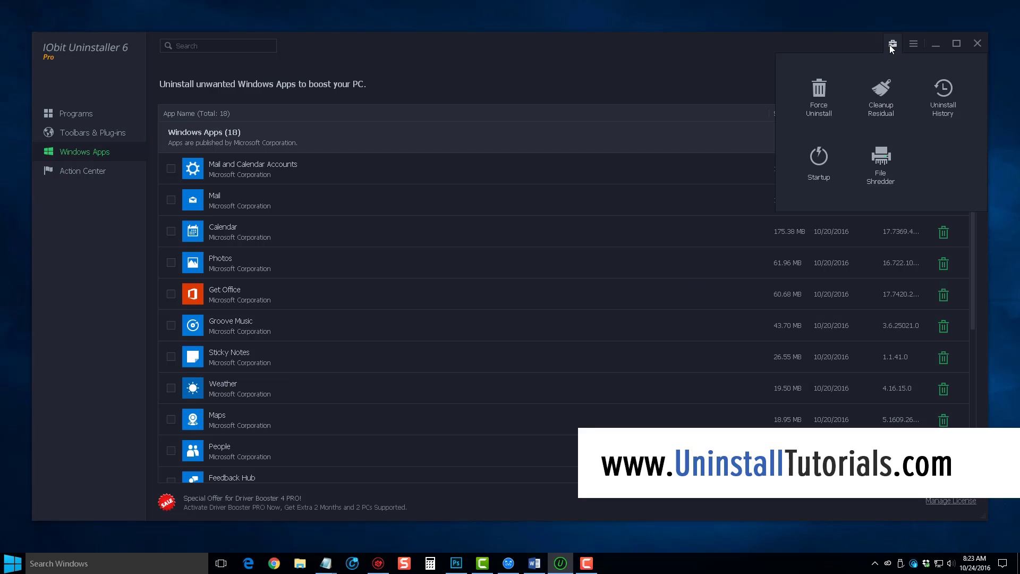
left_click(884, 169)
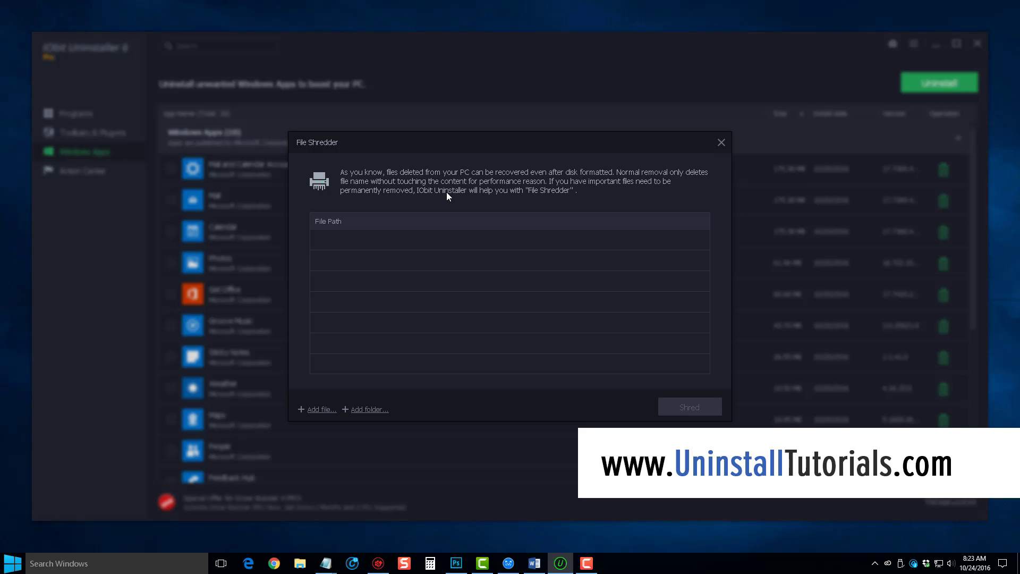
left_click(719, 143)
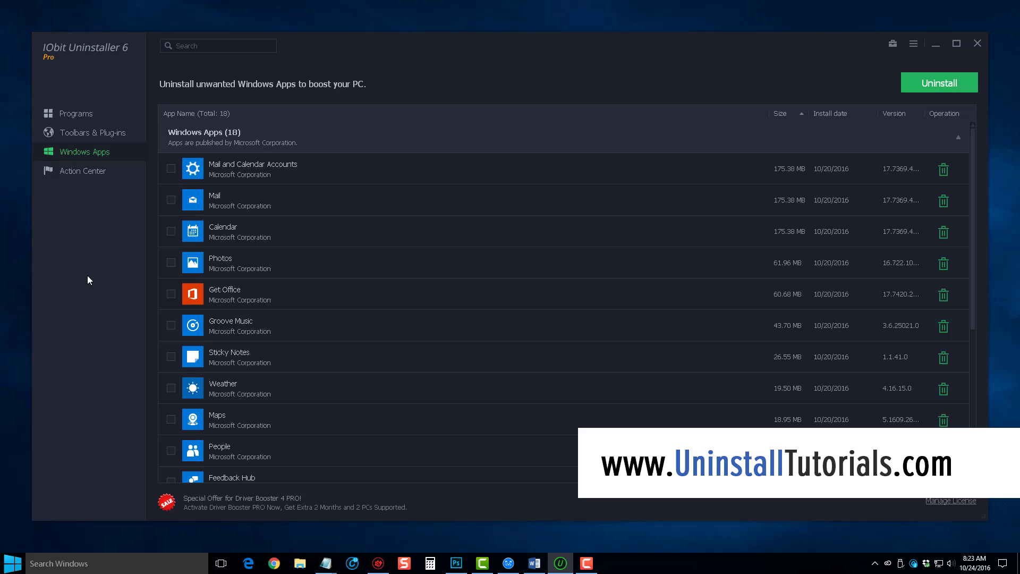
Run a Driver Booster scan, review 8 outdated drivers and 1 game component, then minimize.
left_click(378, 564)
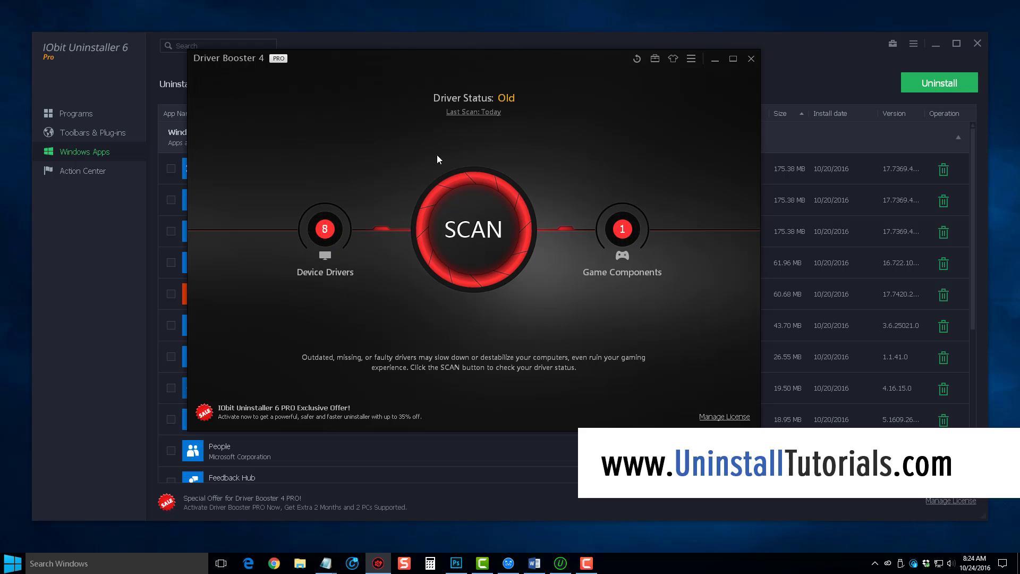
left_click(462, 231)
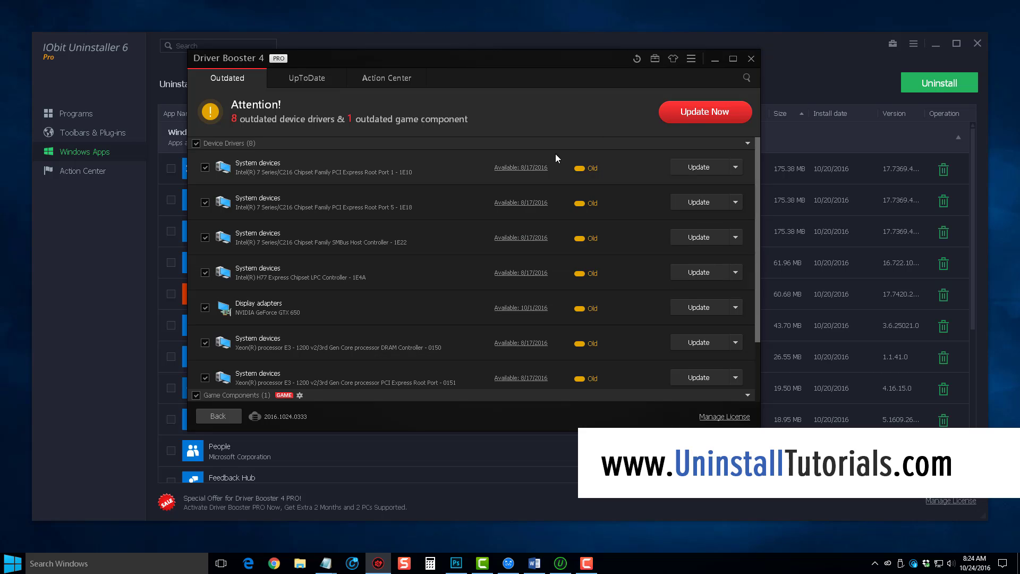
left_click(734, 59)
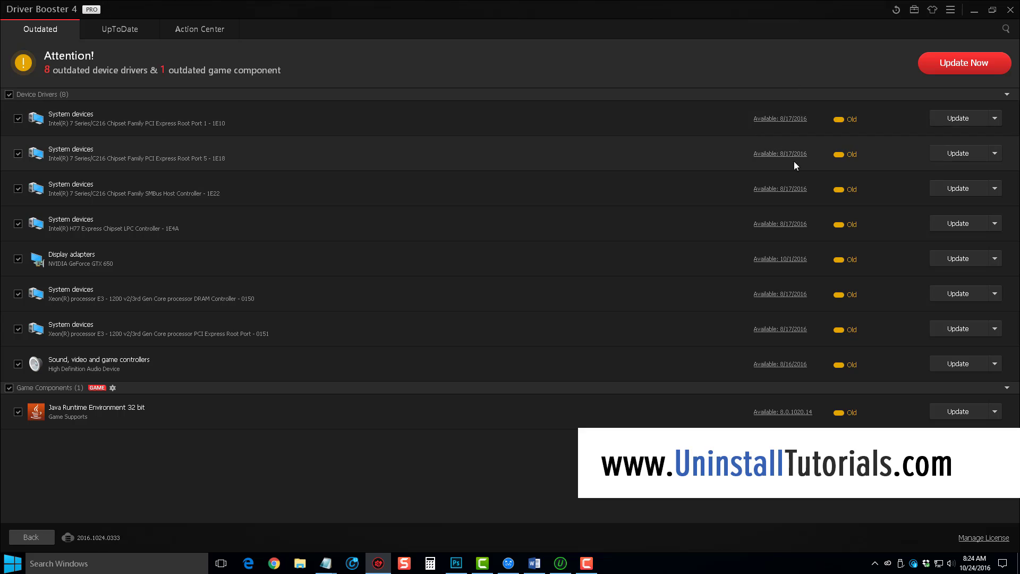
left_click(975, 12)
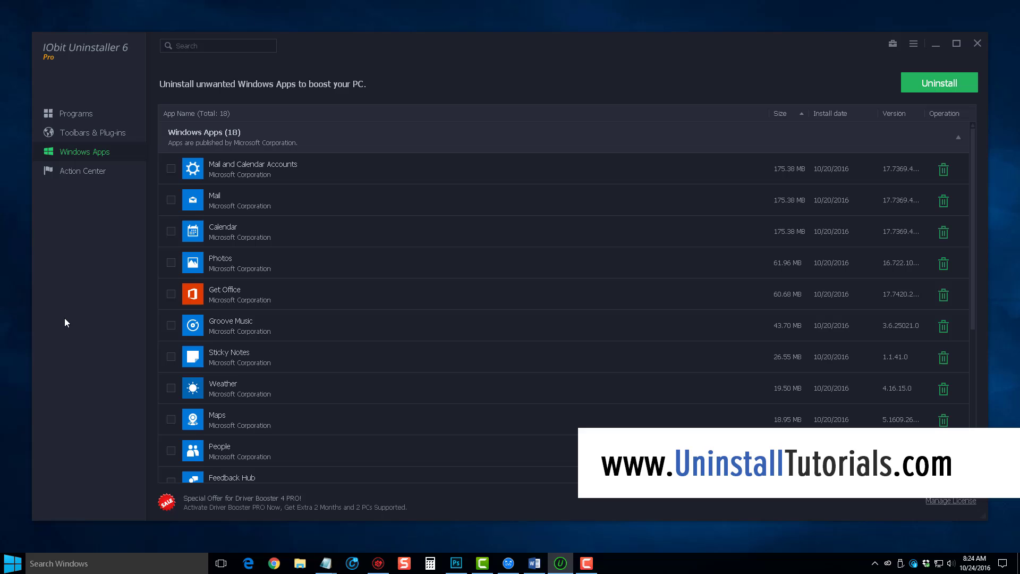
Show All Programs, listing the 37 installed programs sorted by install date.
left_click(86, 114)
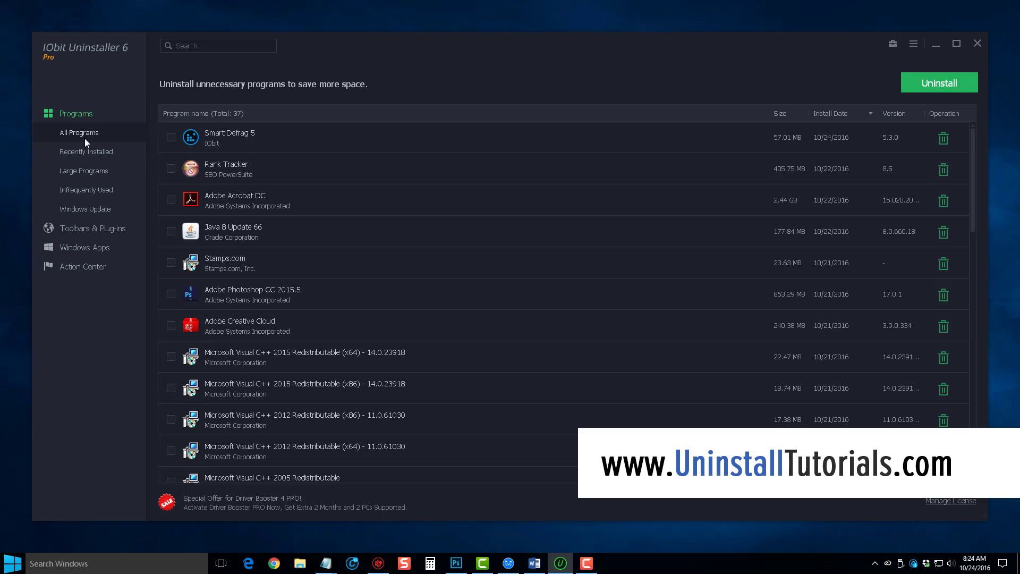